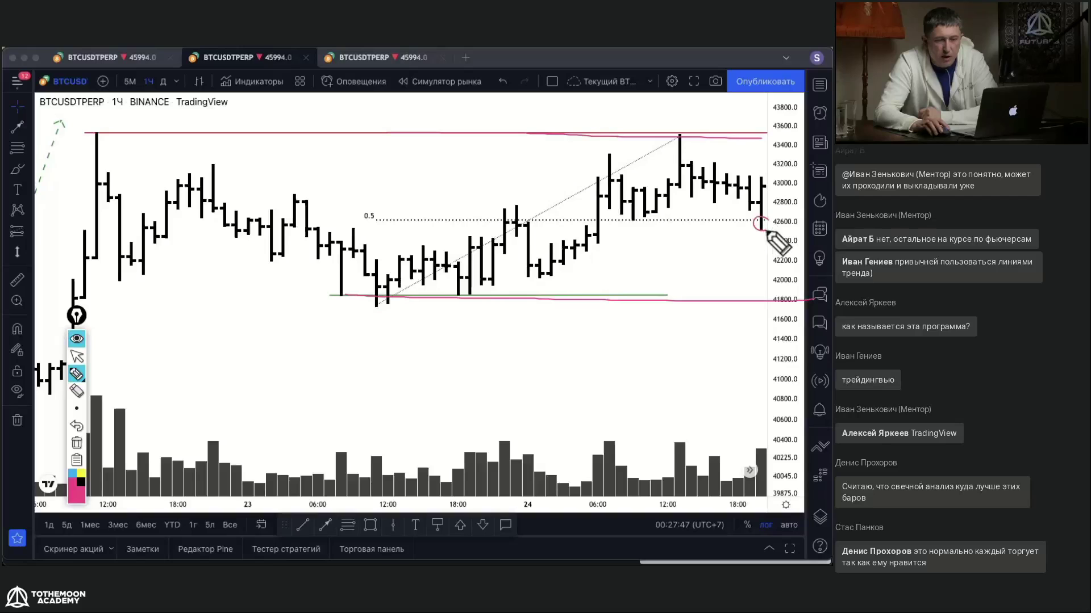
# Annotate the BTCUSDTPERP chart with freehand pen strokes marking the local high and low levels, the upward move and the circled last low
pyautogui.moveTo(629, 221); pyautogui.dragTo(764, 224)
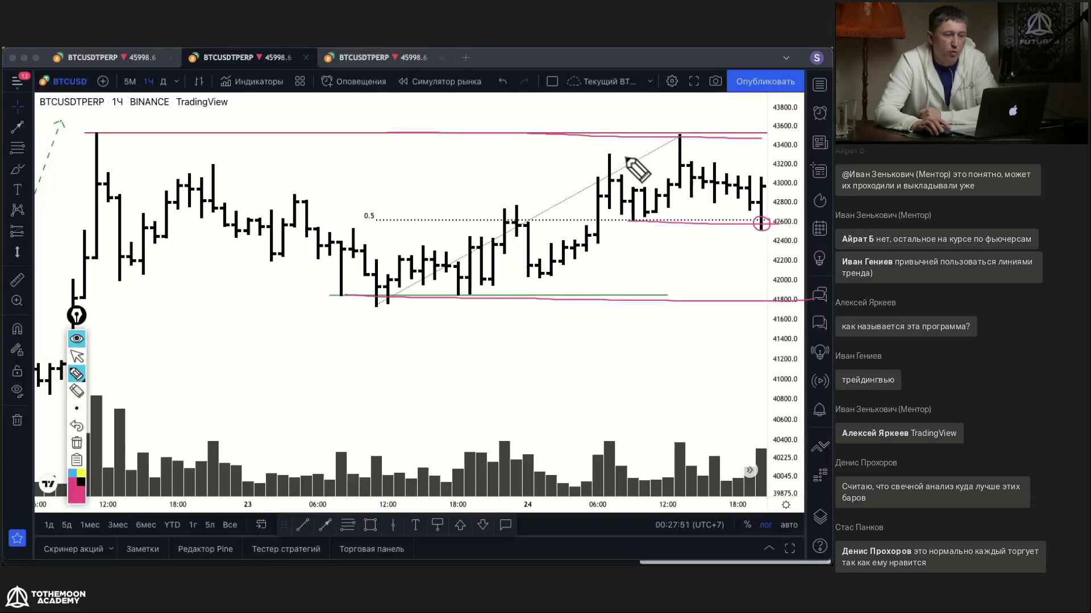
pyautogui.moveTo(609, 154); pyautogui.dragTo(829, 168)
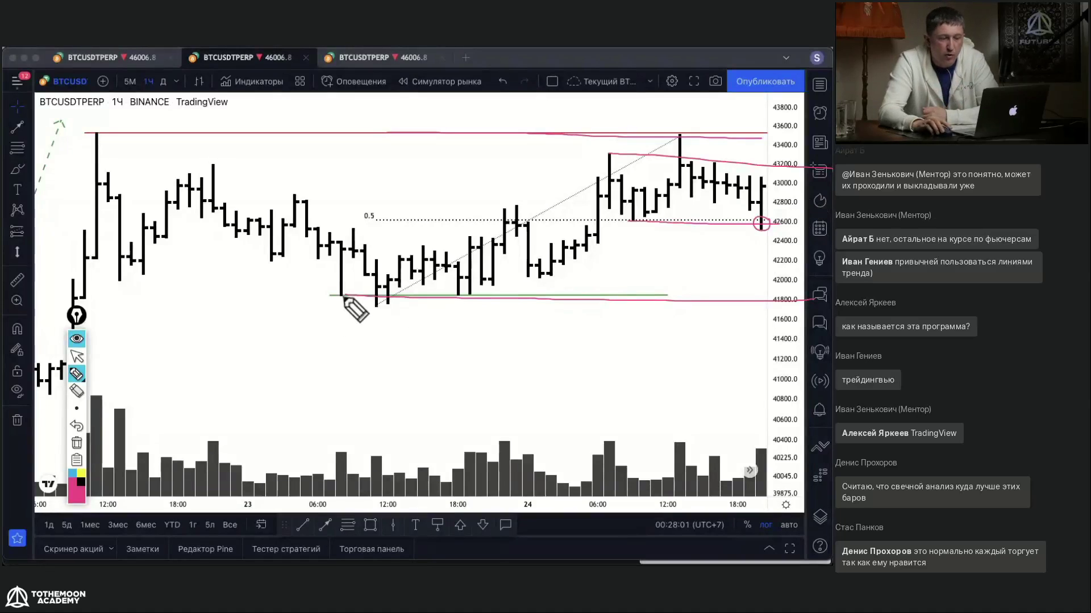
pyautogui.moveTo(365, 291)
pyautogui.mouseDown()
pyautogui.moveTo(375, 311)
pyautogui.moveTo(404, 293)
pyautogui.moveTo(506, 275)
pyautogui.moveTo(601, 124)
pyautogui.mouseUp()
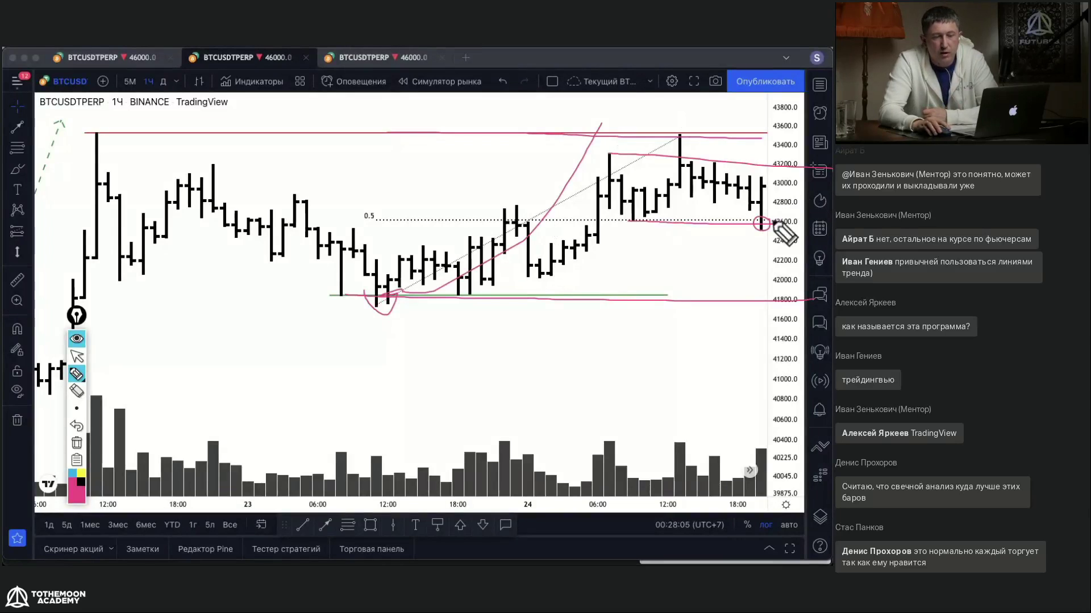
pyautogui.moveTo(786, 186)
pyautogui.mouseDown()
pyautogui.moveTo(773, 221)
pyautogui.moveTo(759, 222)
pyautogui.moveTo(775, 137)
pyautogui.mouseUp()
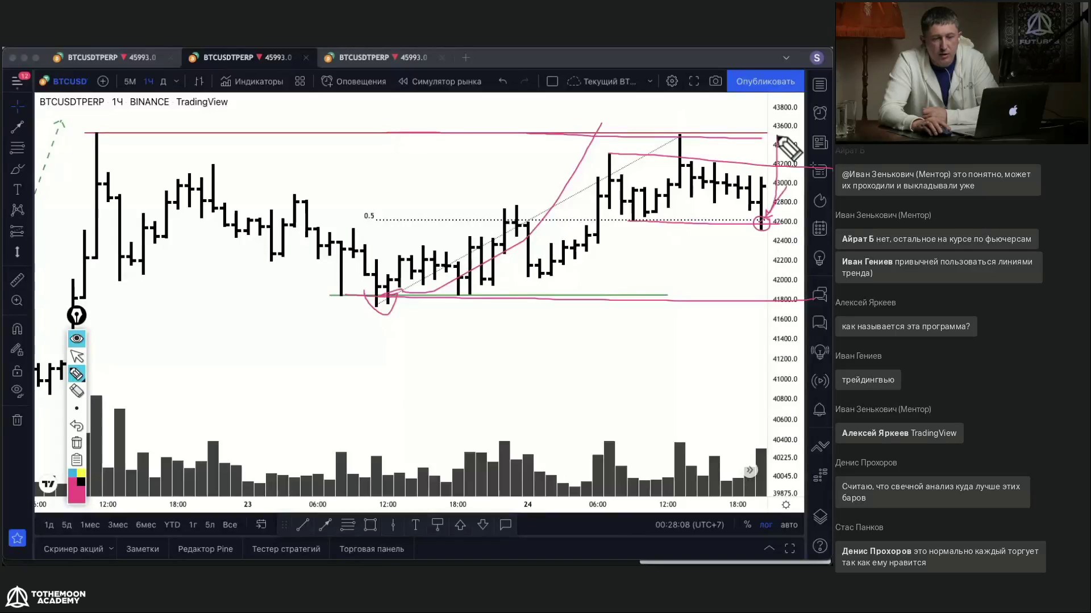
# Clear all freehand pen annotations from the BTCUSDTPERP chart
pyautogui.click(78, 443)
pyautogui.moveTo(570, 356); pyautogui.dragTo(501, 365)
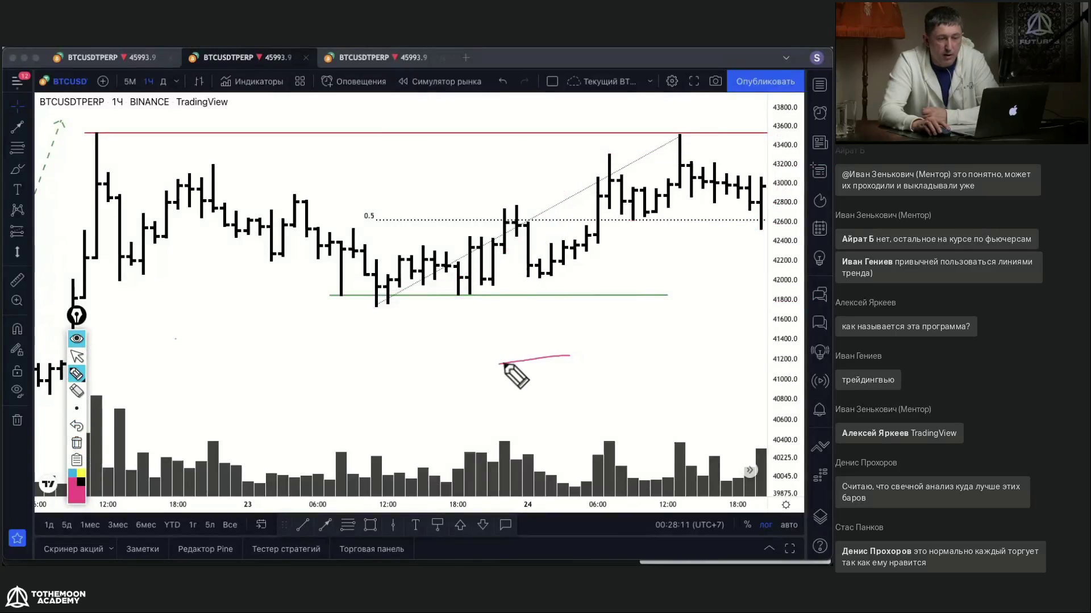
pyautogui.click(77, 443)
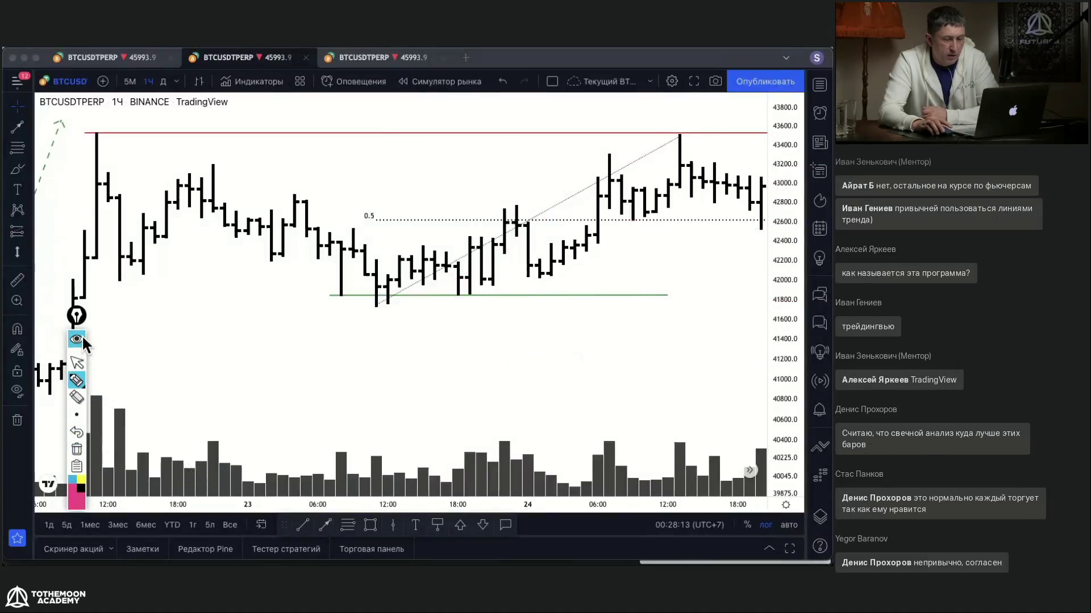
# Delete the 0.5 retracement, the red upper level line and the green lower level line from the BTCUSDTPERP chart
pyautogui.moveTo(598, 358); pyautogui.dragTo(491, 365)
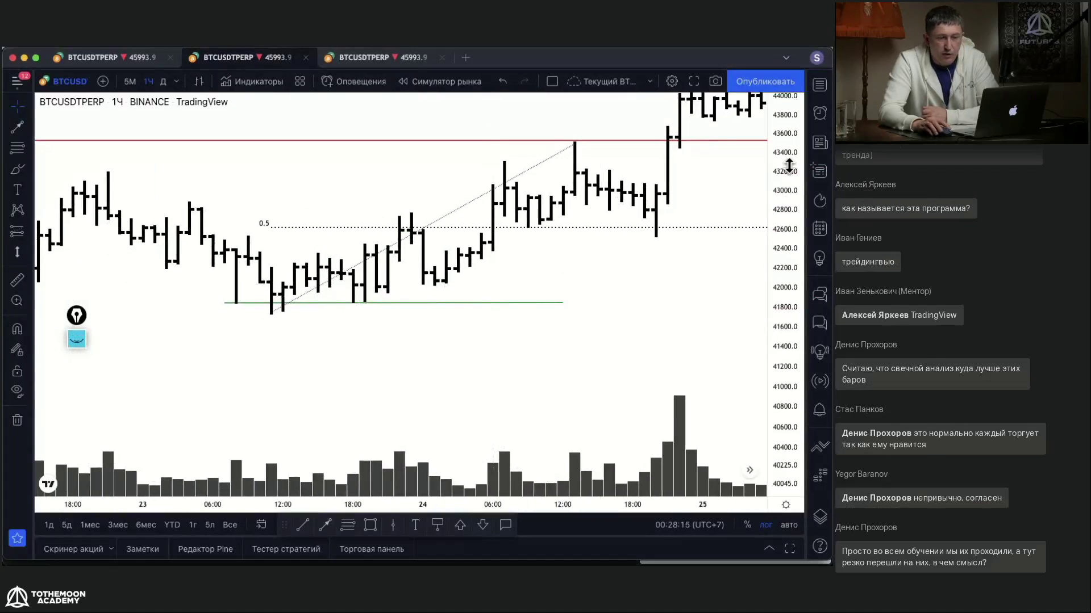
pyautogui.moveTo(789, 165); pyautogui.dragTo(789, 187)
pyautogui.click(544, 191)
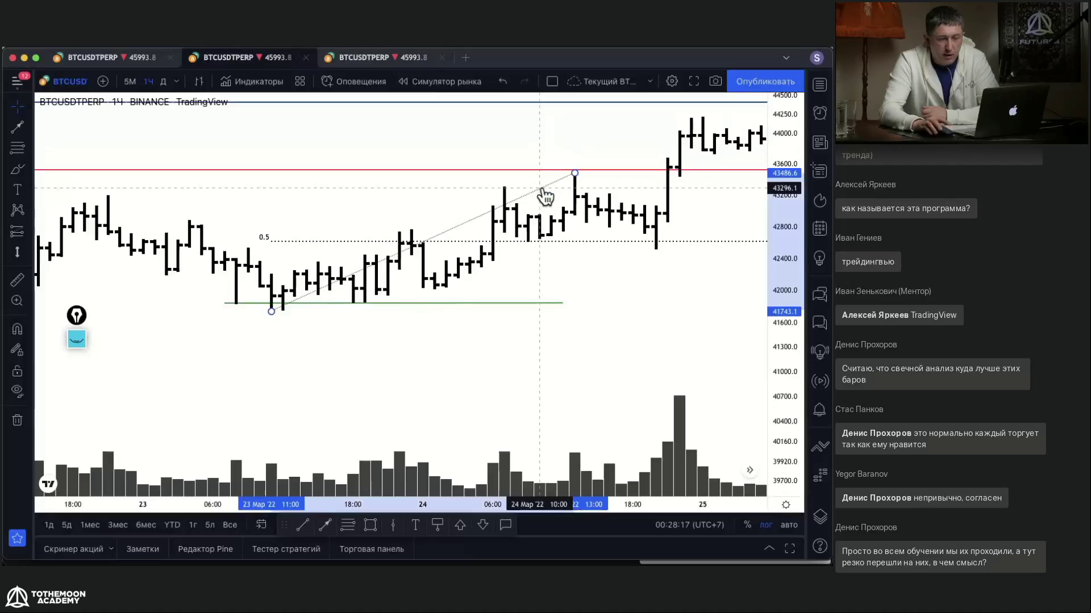
pyautogui.press('Delete')
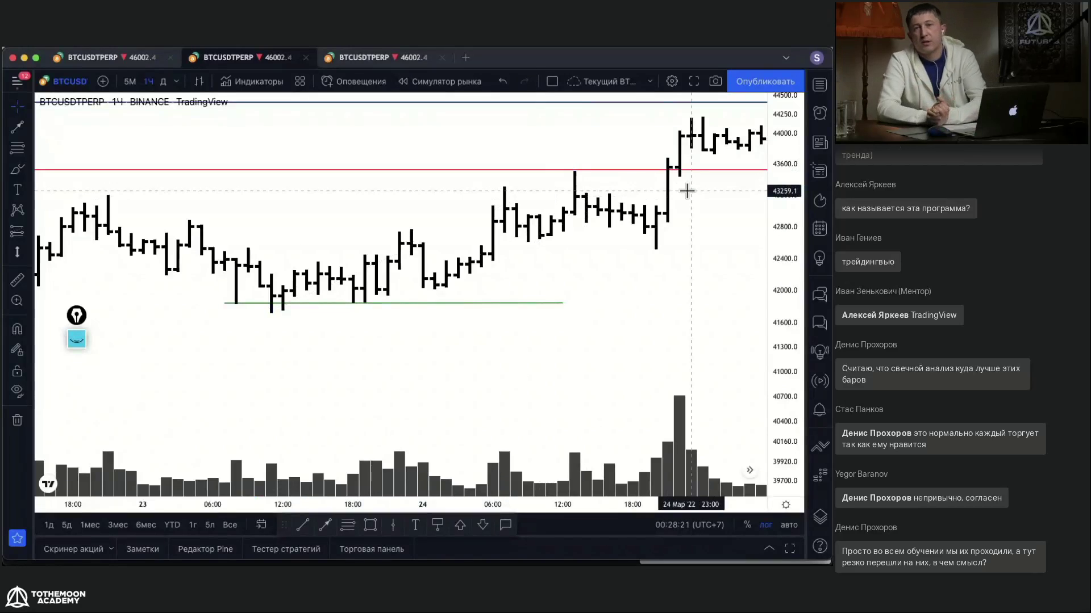
pyautogui.click(664, 171)
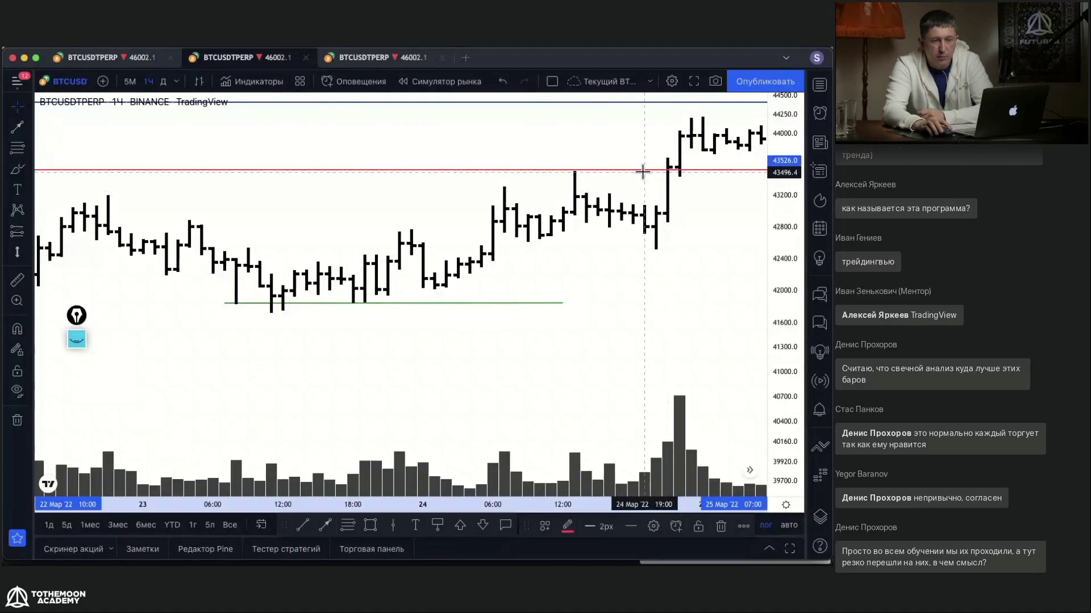
pyautogui.press('Delete')
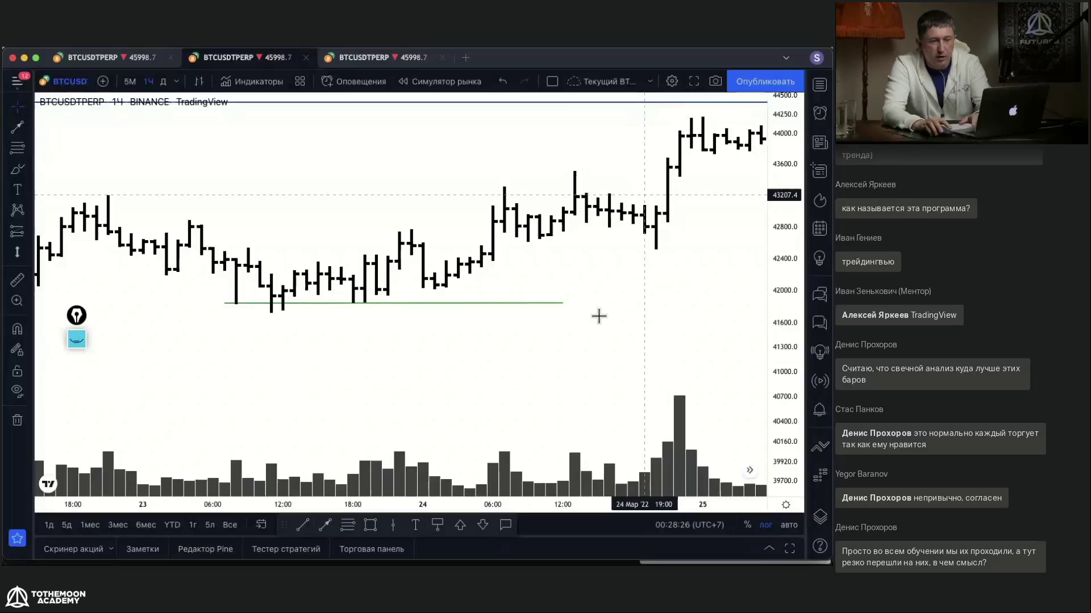
pyautogui.click(557, 302)
pyautogui.press('Delete')
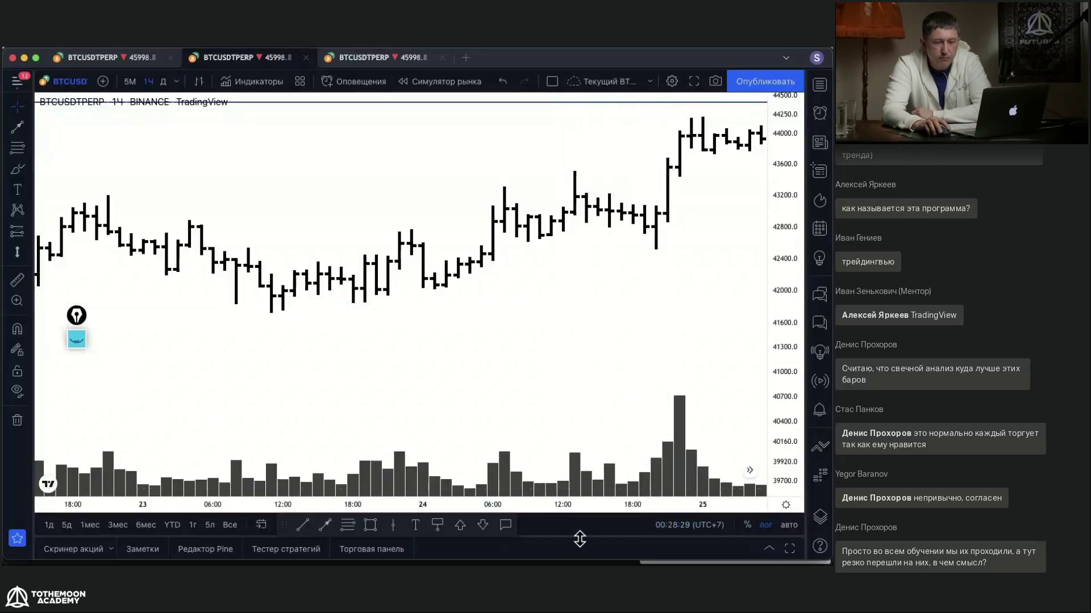
# Switch to Google Chrome and show the Журнал_Проторговка_2022 spreadsheet
pyautogui.moveTo(472, 564)
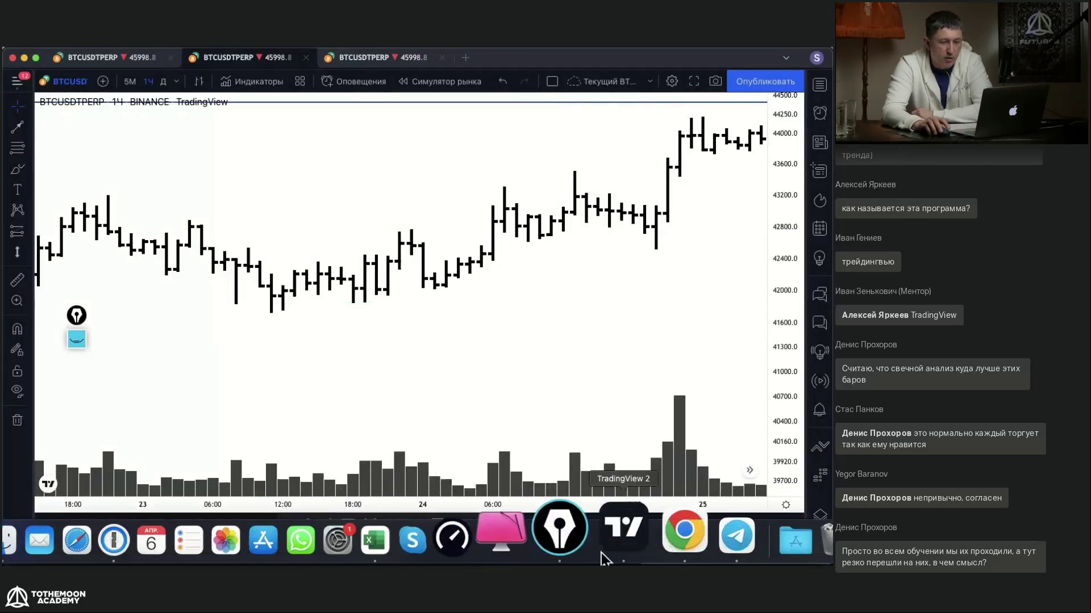
pyautogui.click(652, 531)
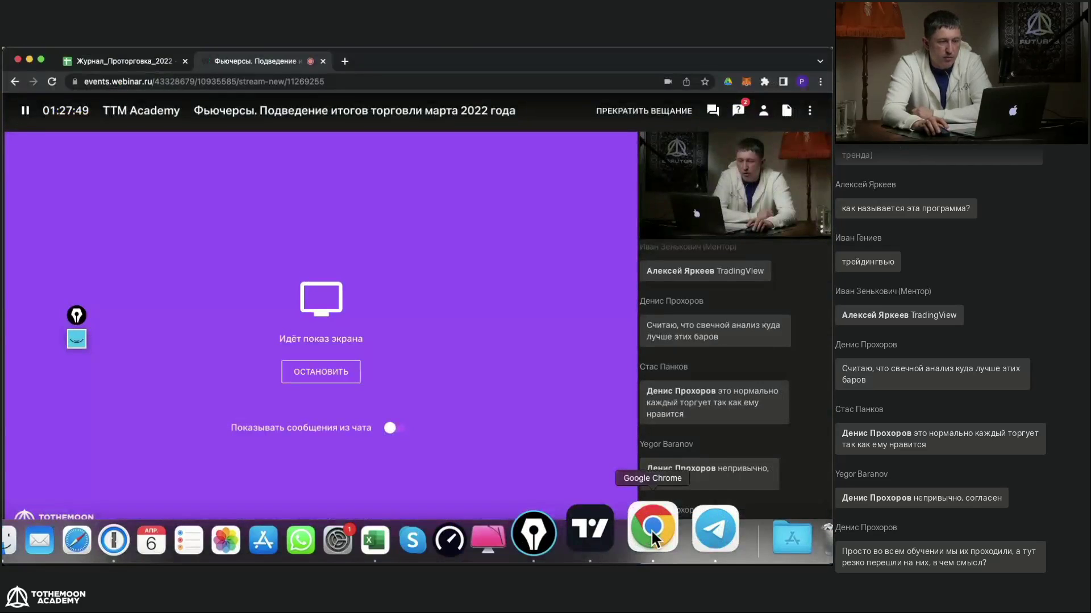
pyautogui.click(130, 62)
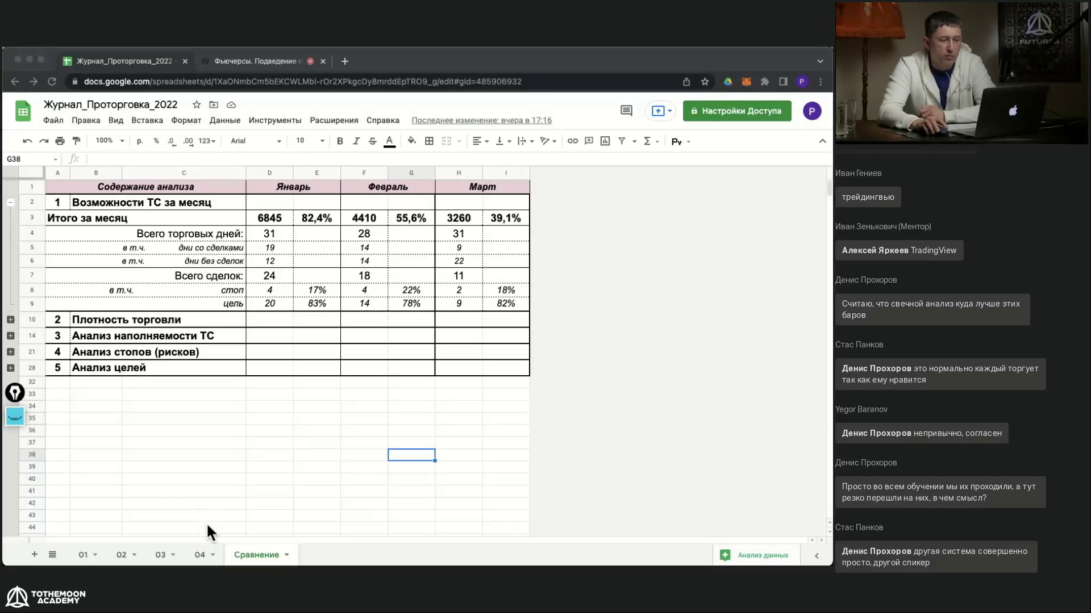
# Review the trade journals on sheets 04 and 03
pyautogui.click(200, 557)
pyautogui.click(200, 558)
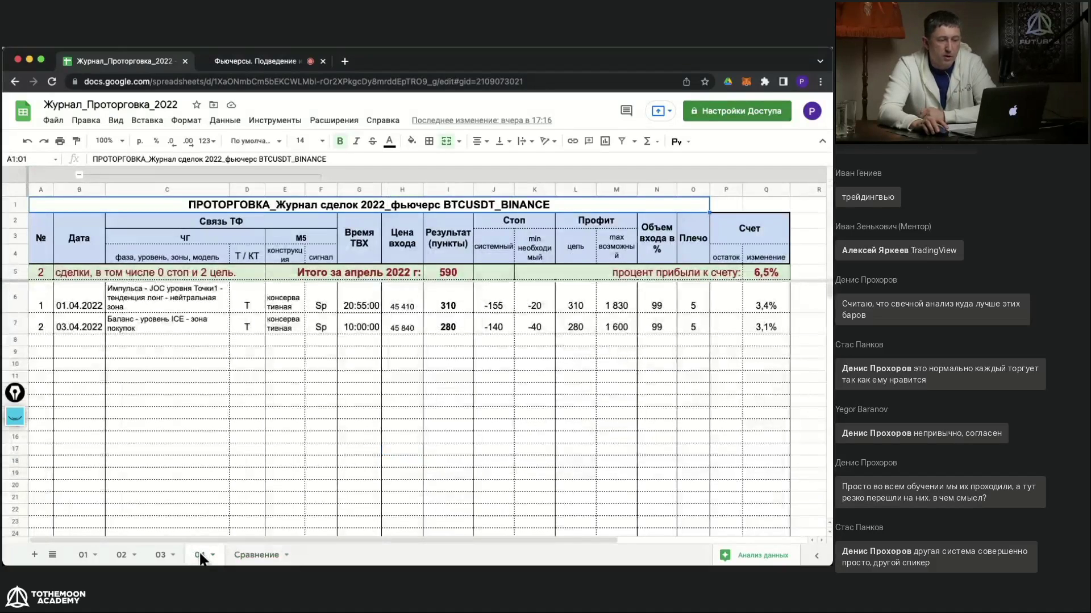
pyautogui.click(161, 555)
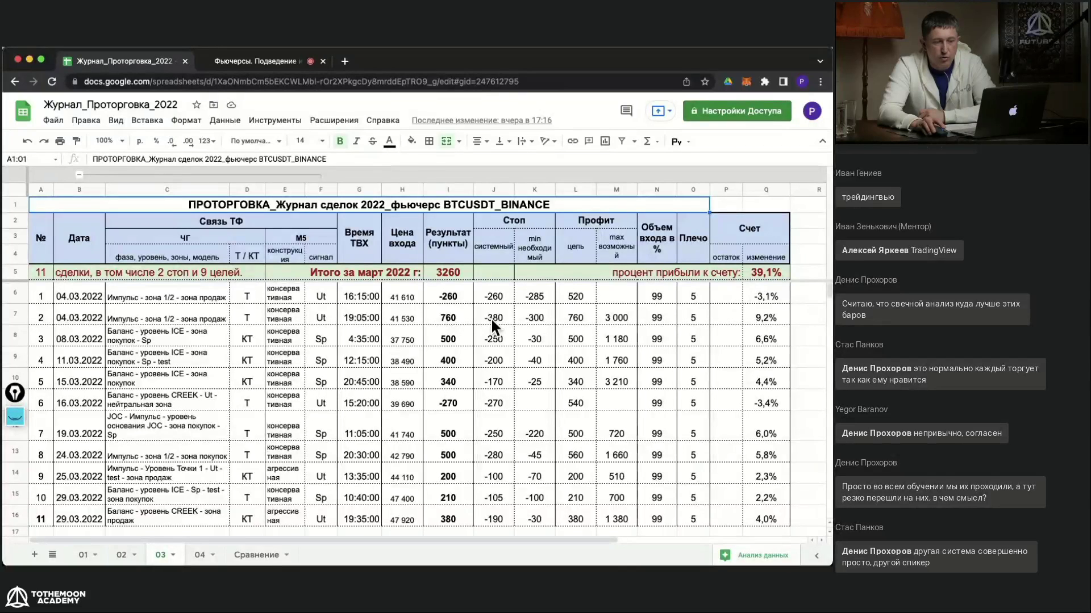
# Return to the Сравнение sheet and set its zoom to 125%
pyautogui.click(267, 557)
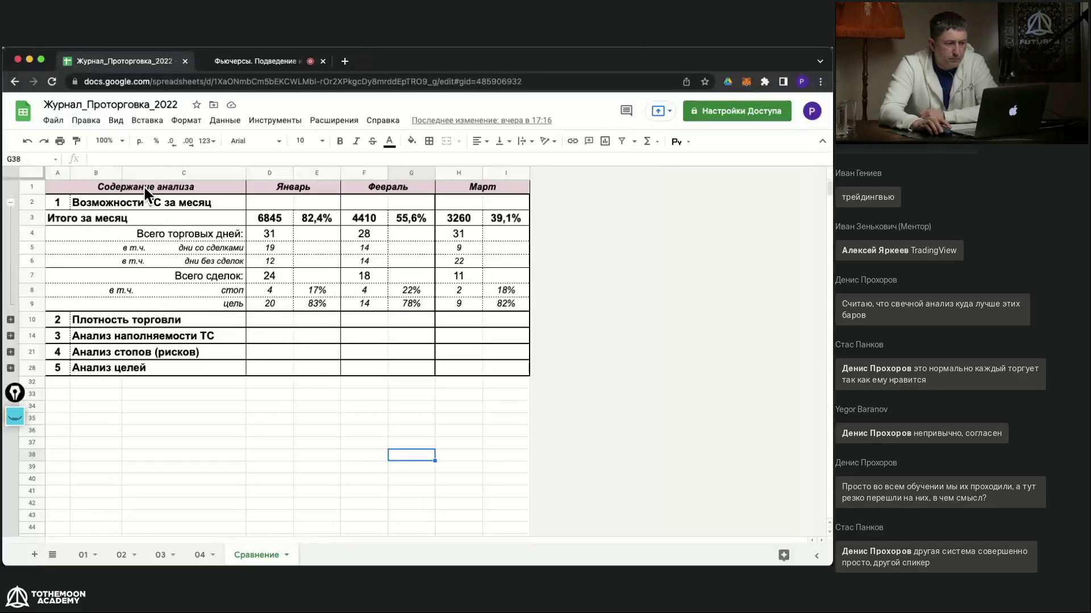
pyautogui.click(113, 141)
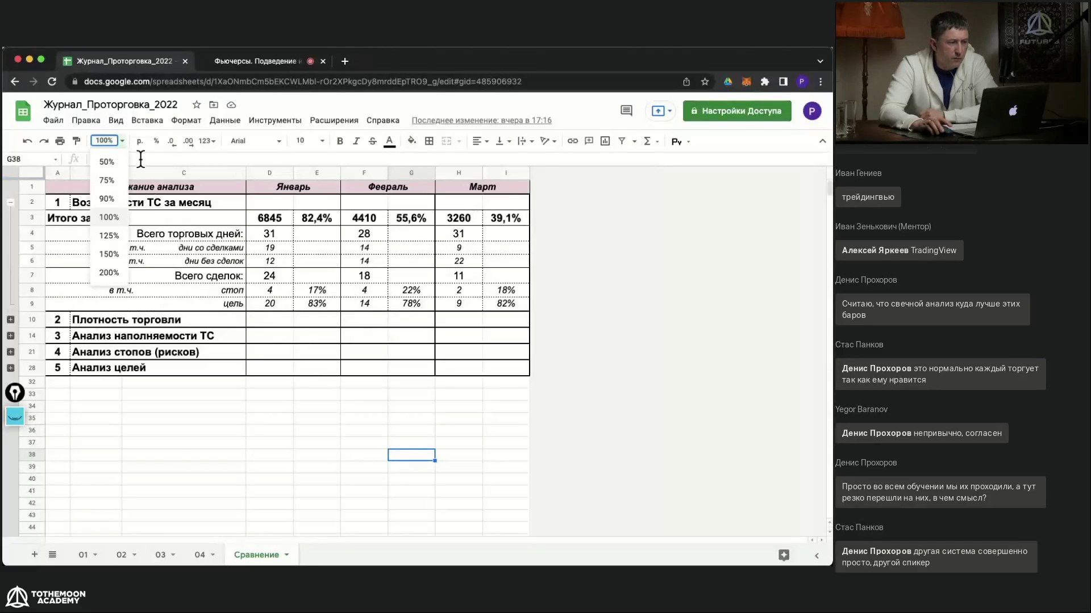
pyautogui.write('125')
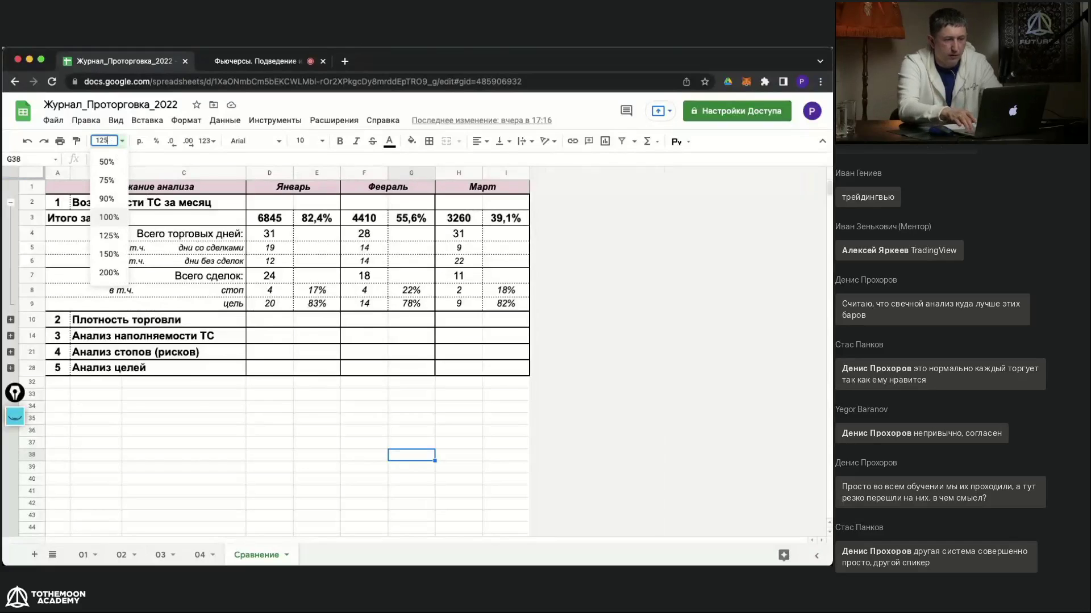
pyautogui.press('Return')
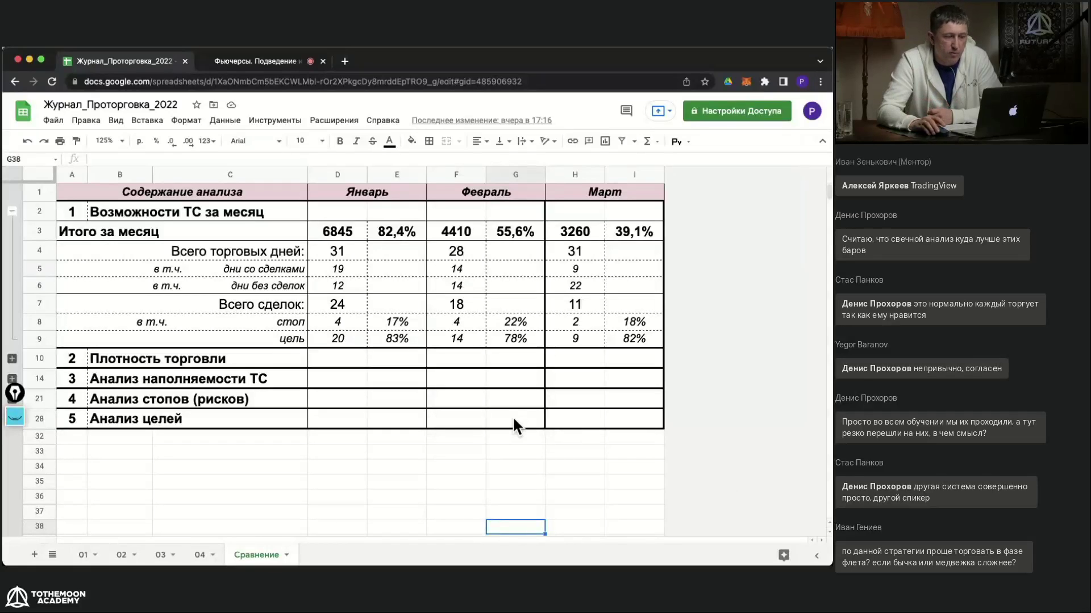
# Expand the grouped rows of sections 2 «Плотность торговли» and 3 «Анализ наполняемости ТС» for review
pyautogui.click(13, 358)
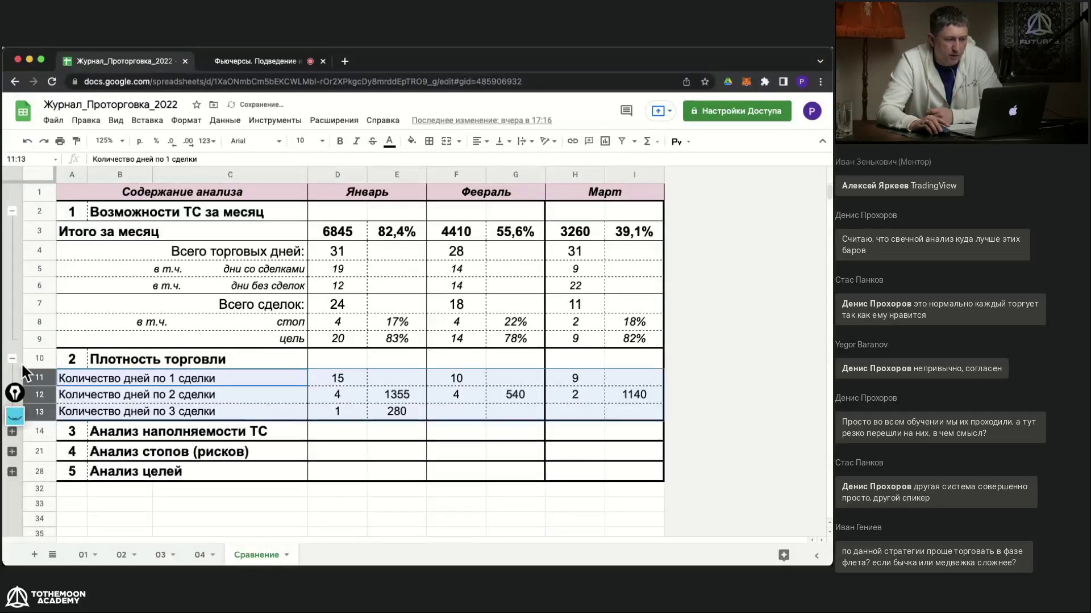
pyautogui.click(490, 523)
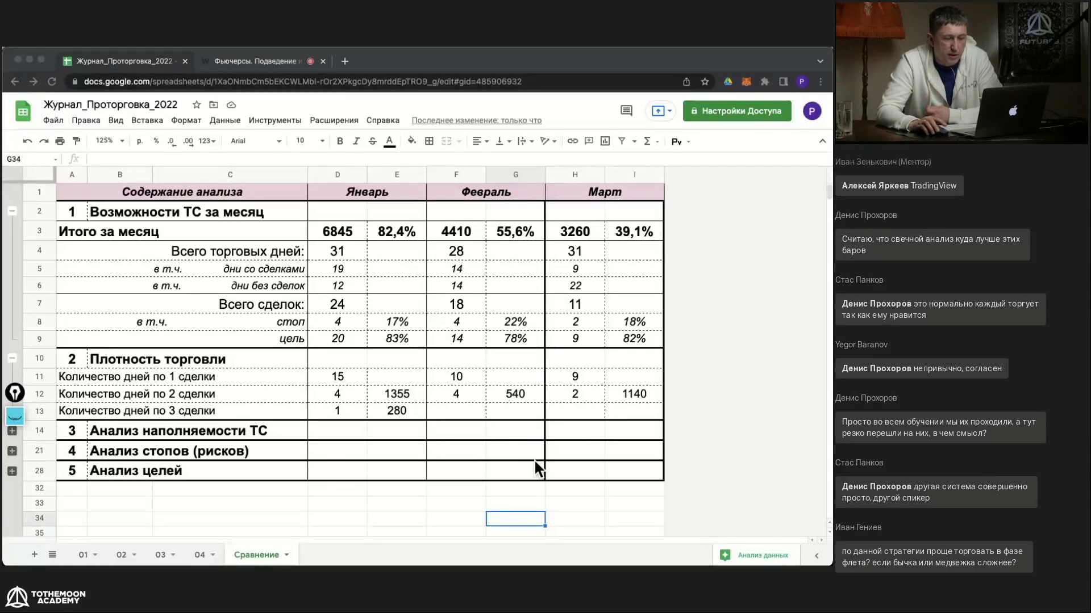
pyautogui.click(13, 435)
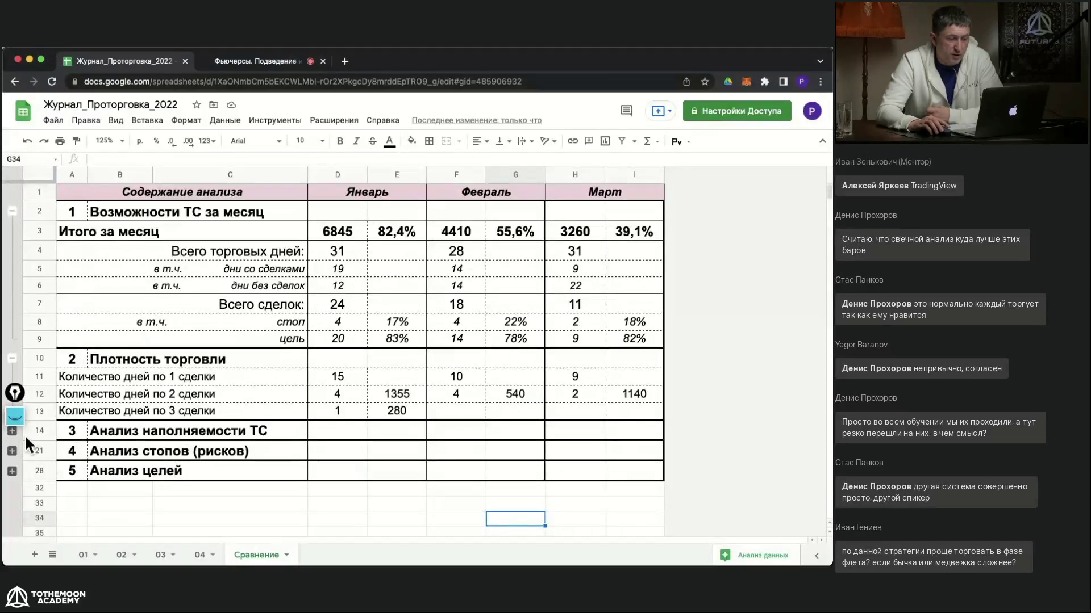
pyautogui.click(12, 431)
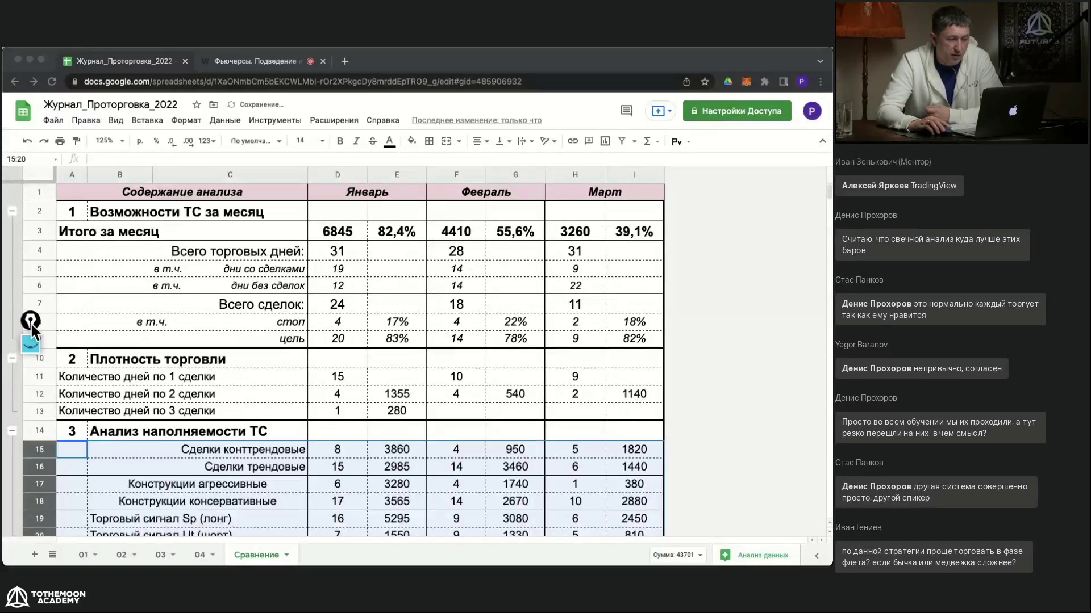
pyautogui.scroll(-3, 724, 440)
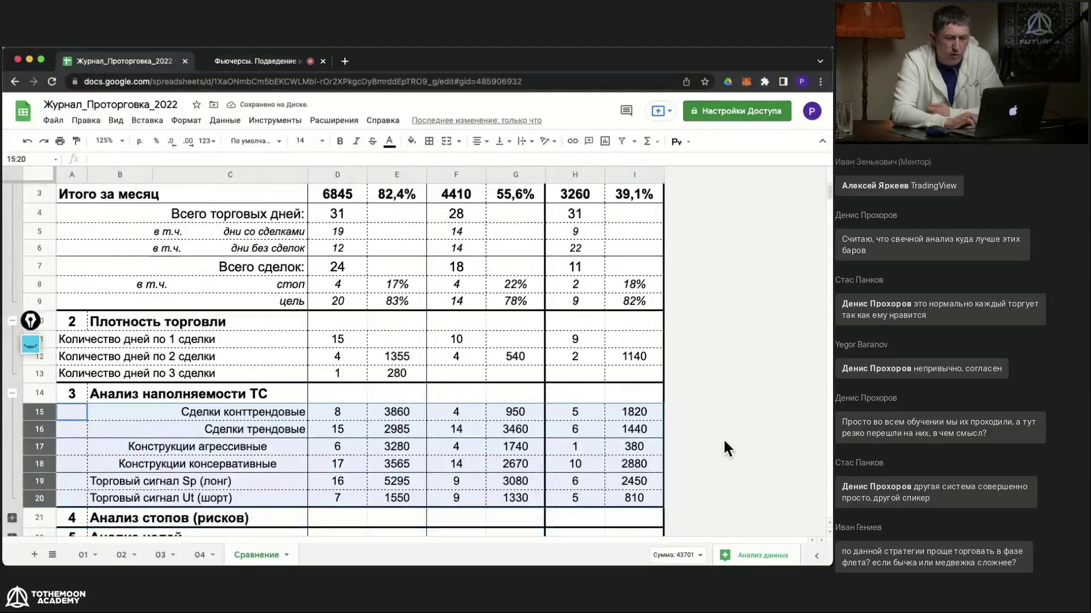
pyautogui.scroll(-1, 724, 442)
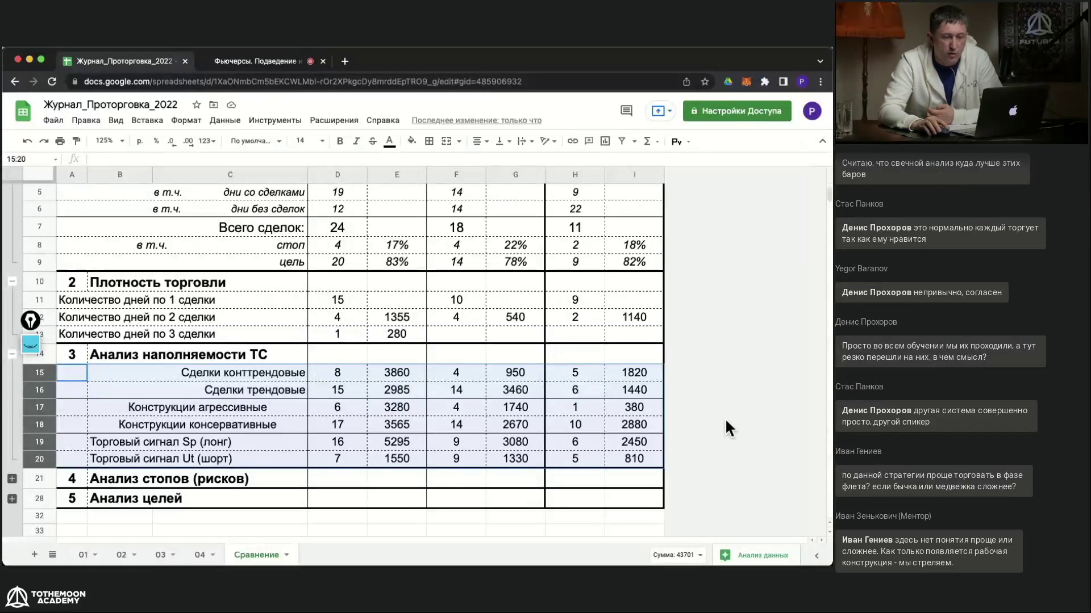
pyautogui.click(724, 418)
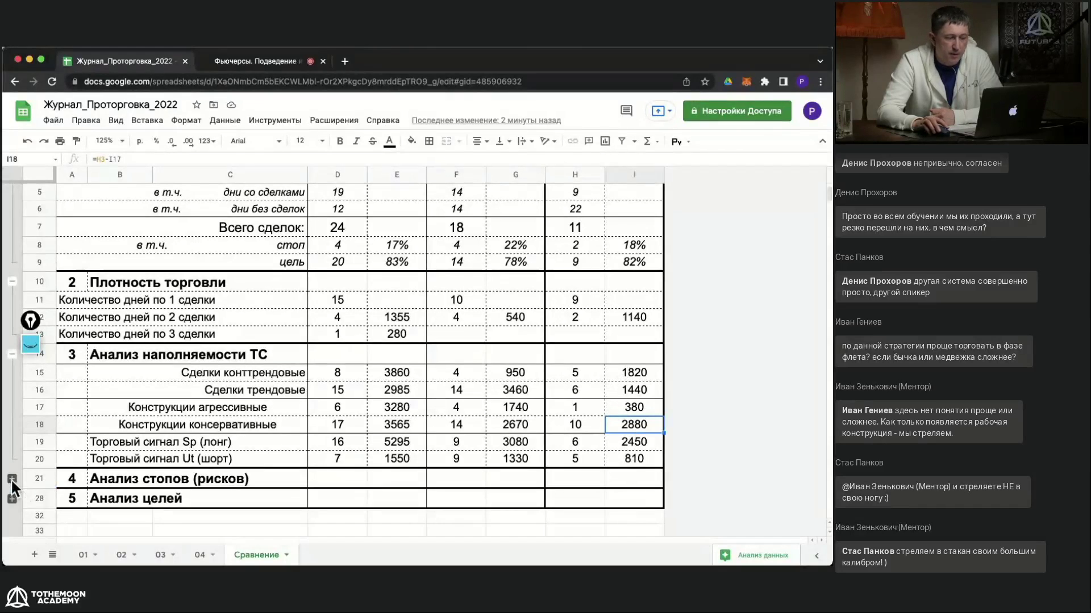
# Expand the grouped rows of section 4 «Анализ стопов (рисков)» and review the system and required stops alongside the sections above
pyautogui.hotkey('alt', 'shift', 'Down')
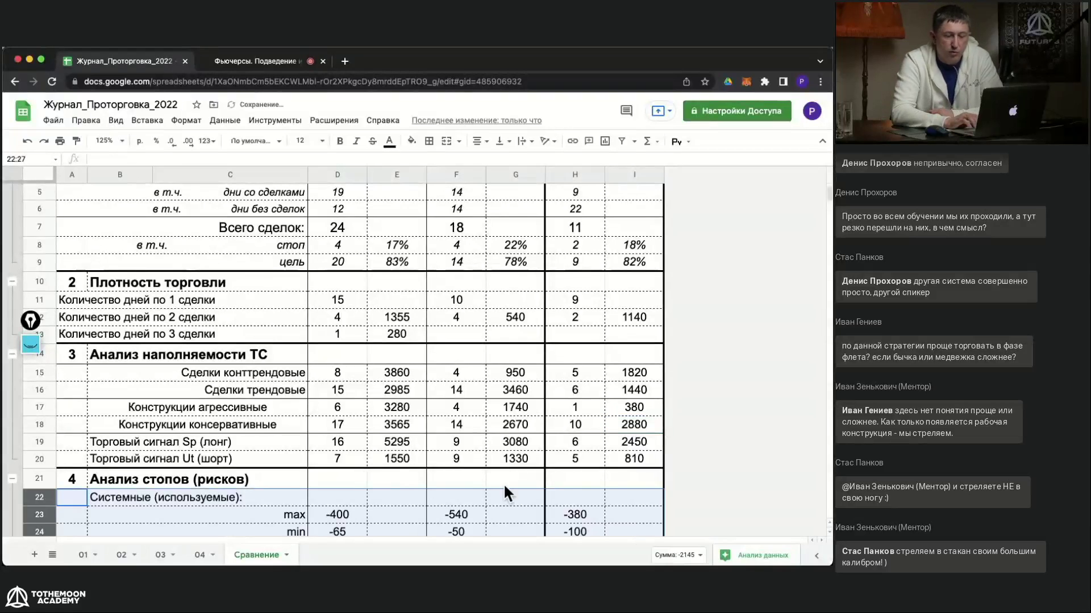
pyautogui.scroll(-3, 503, 483)
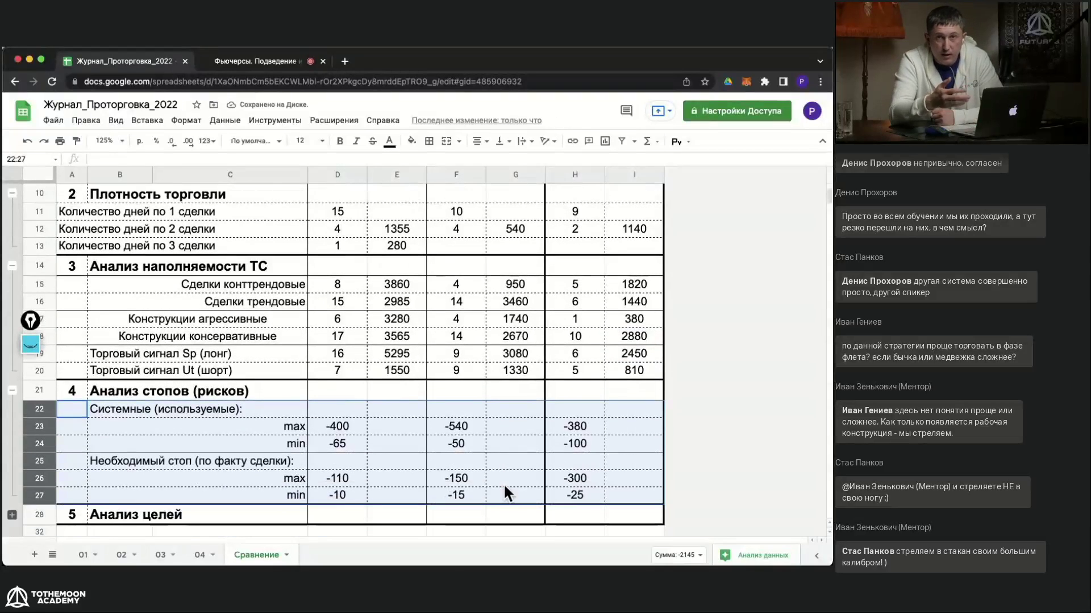
pyautogui.click(744, 454)
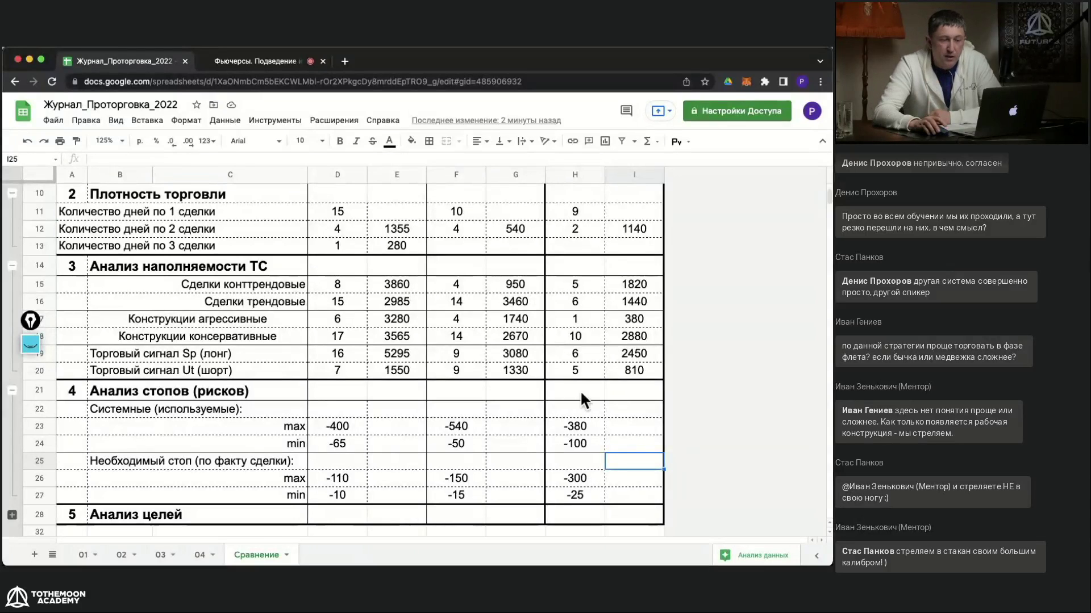
pyautogui.scroll(3, 583, 474)
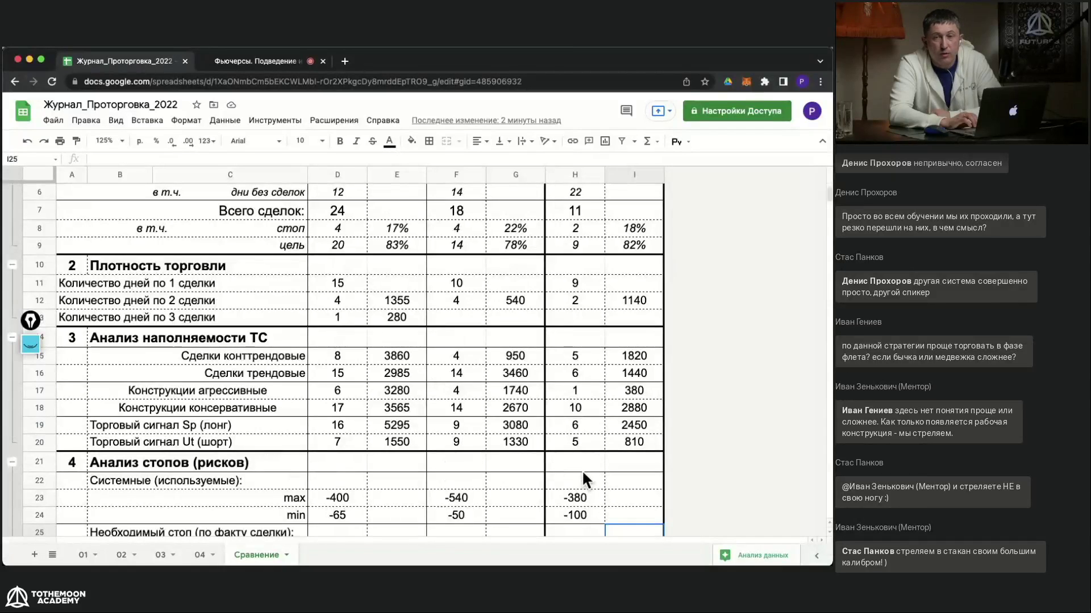
pyautogui.scroll(-2, 583, 473)
pyautogui.scroll(-1, 583, 473)
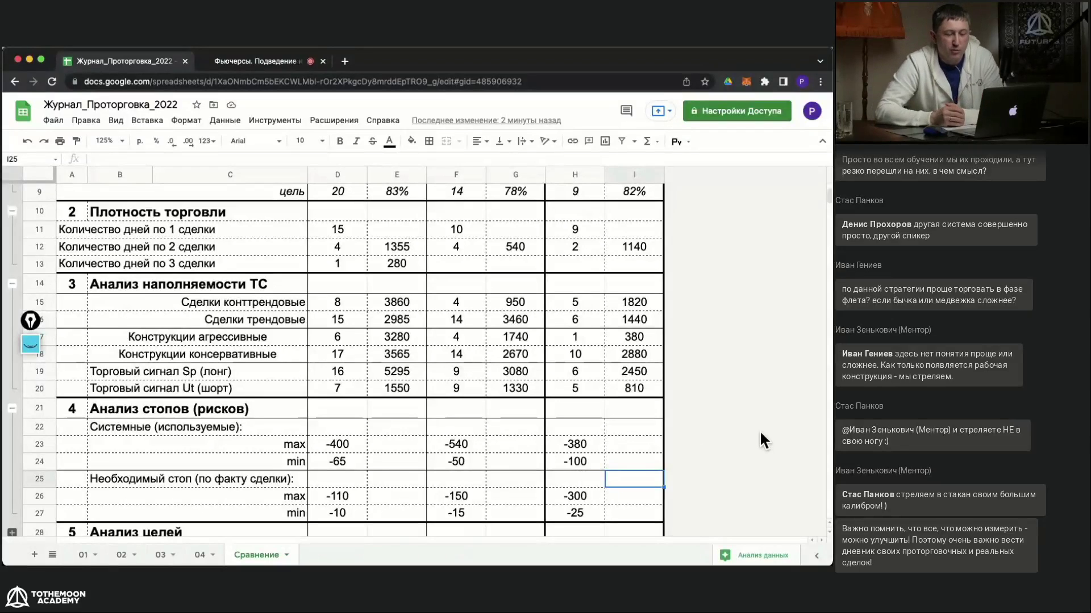
pyautogui.scroll(-1, 696, 483)
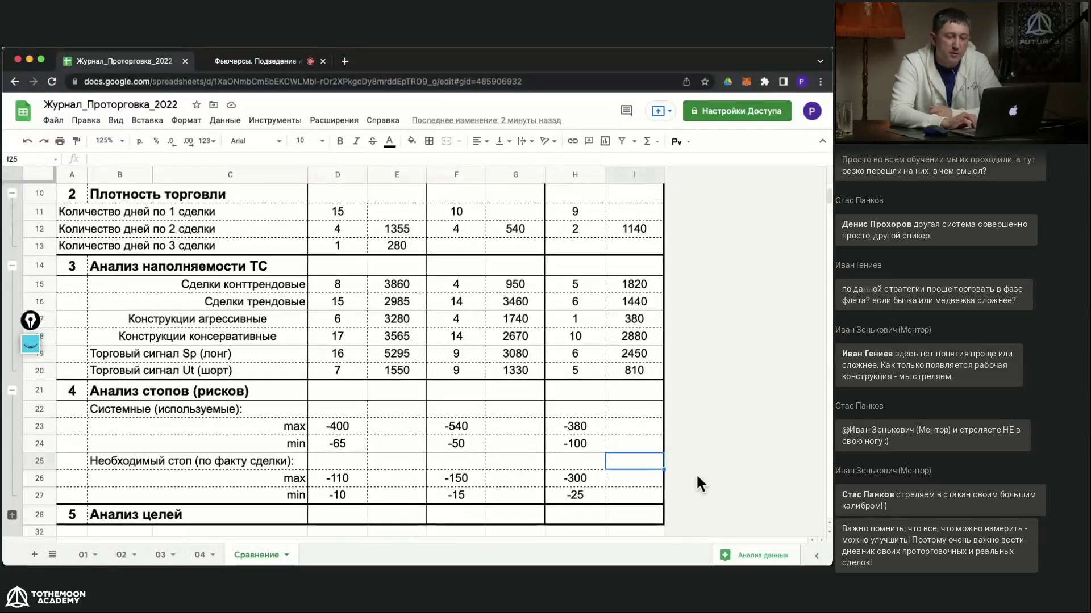
pyautogui.scroll(-1, 696, 484)
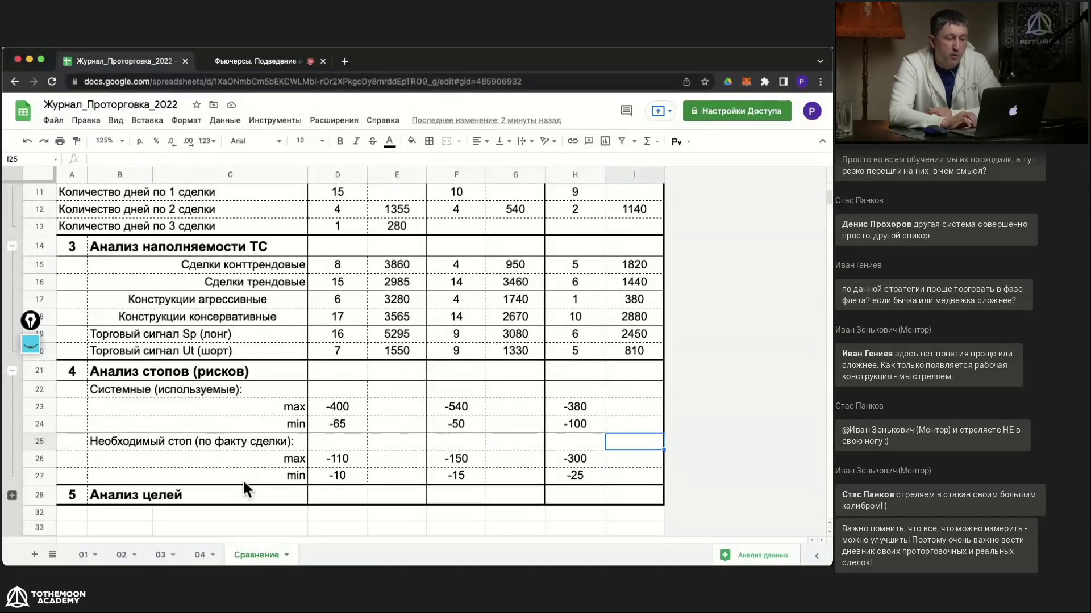
# Expand the grouped rows of section 5 «Анализ целей» and review its targets alongside the January, February and March totals
pyautogui.scroll(-1, 244, 482)
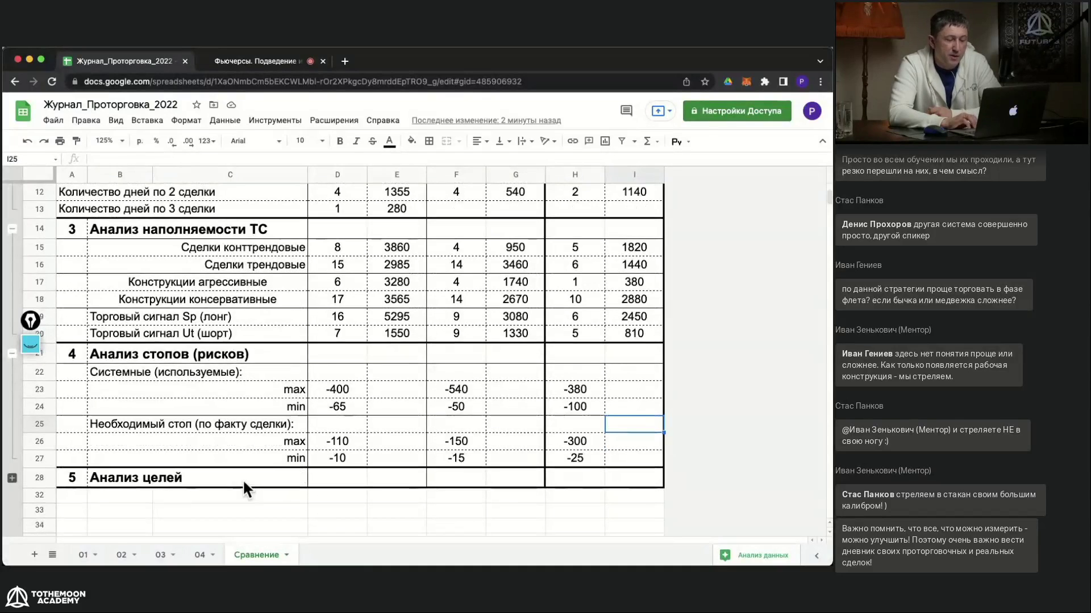
pyautogui.click(20, 477)
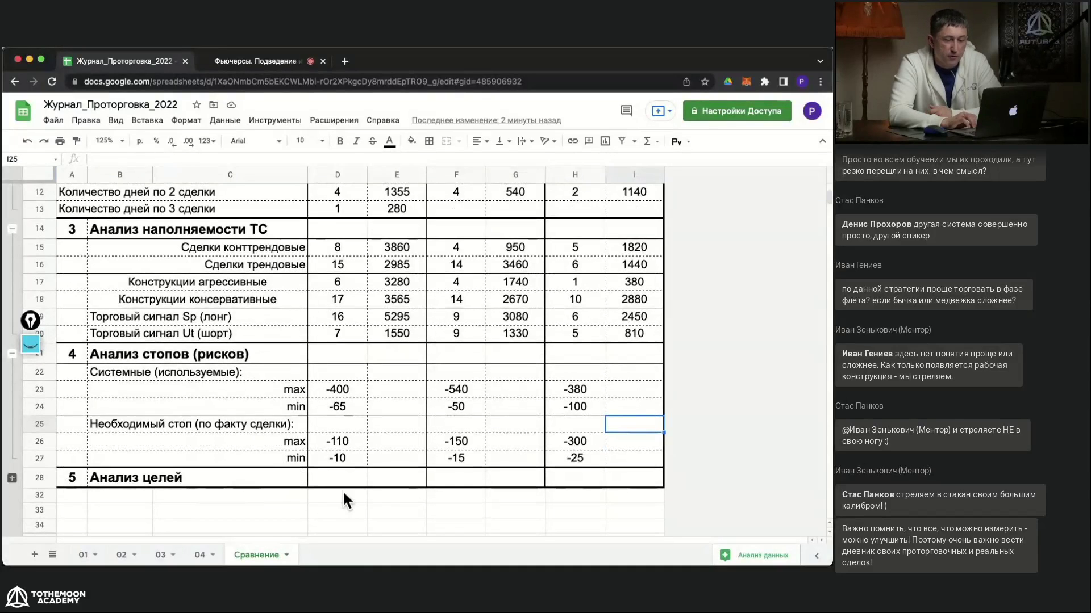
pyautogui.click(723, 445)
pyautogui.scroll(-3, 723, 445)
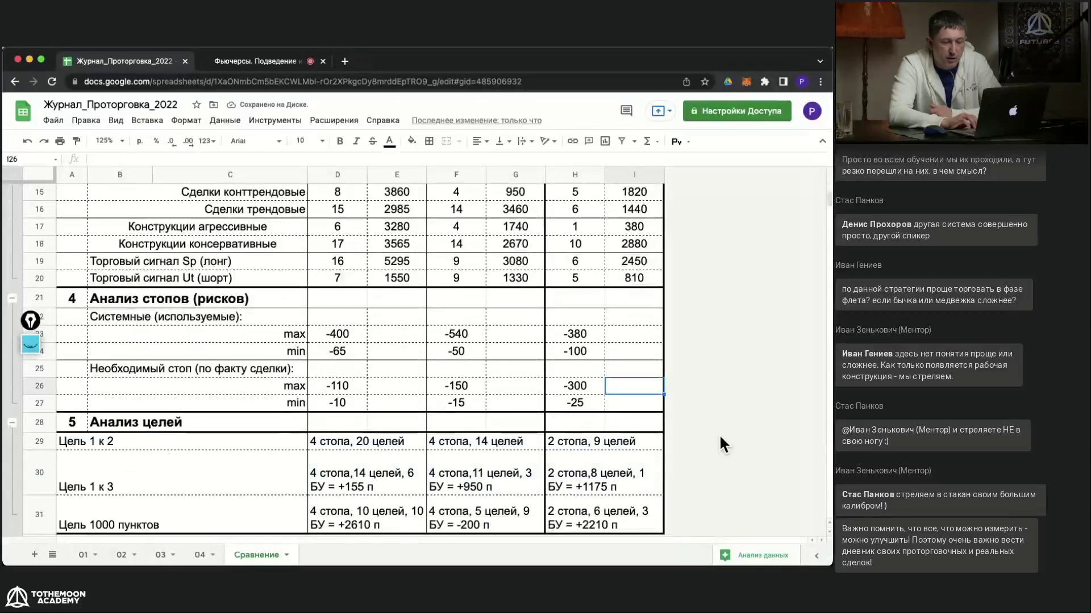
pyautogui.scroll(-1, 722, 445)
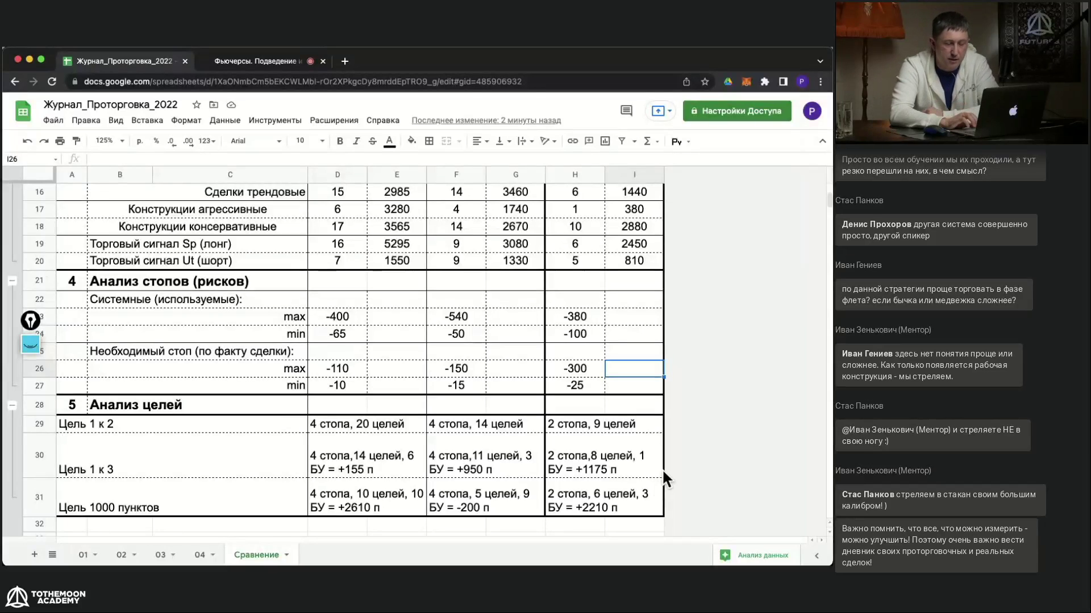
pyautogui.scroll(5, 622, 309)
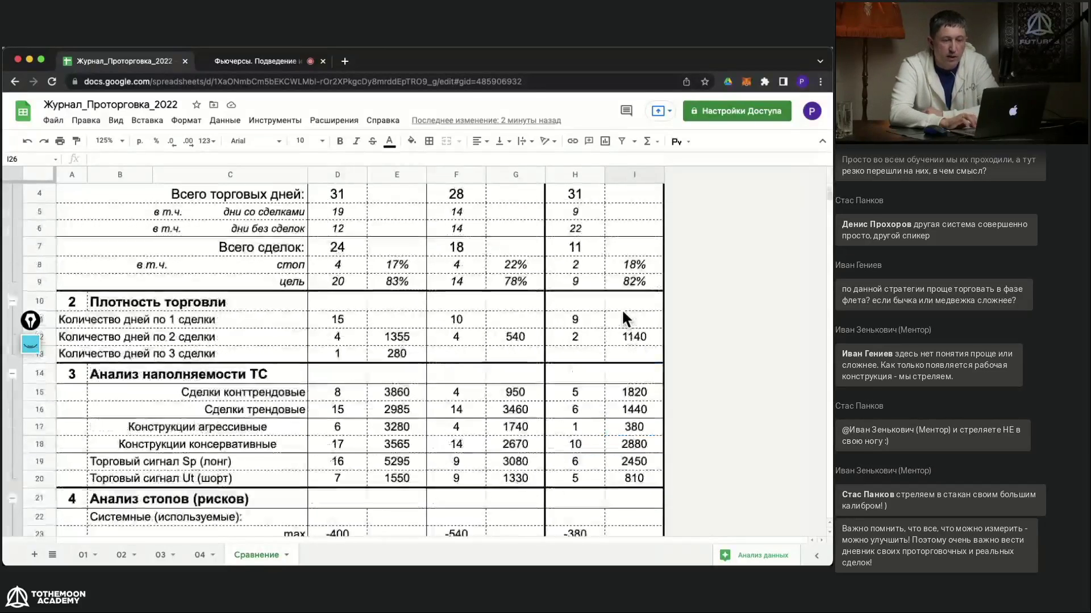
pyautogui.scroll(2, 623, 312)
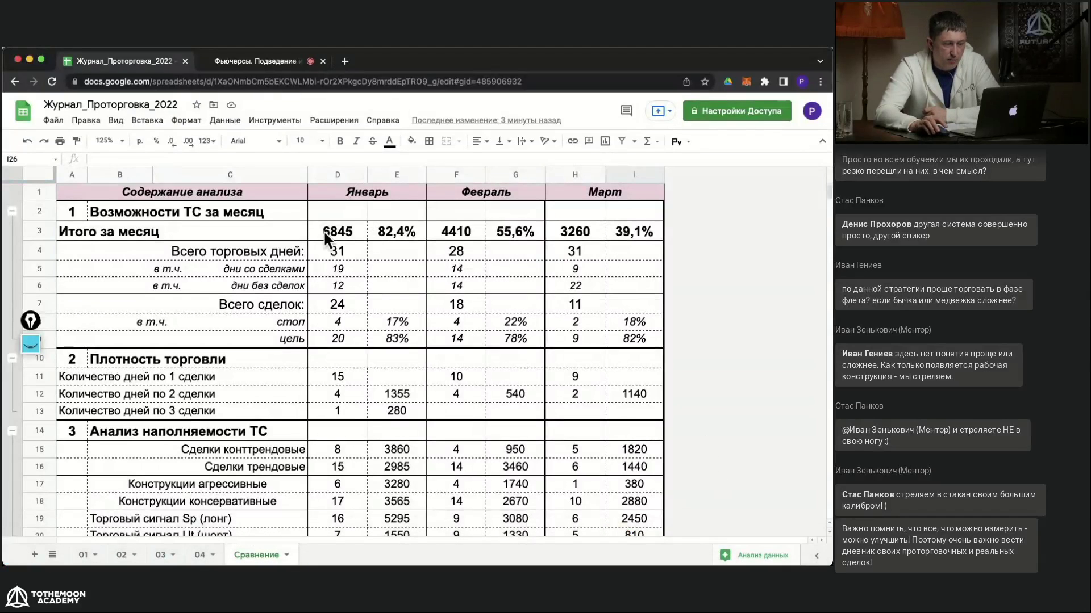
# Switch to the webinar «Фьючерсы. Подведение итогов торговли марта 2022 года» and stop the screen sharing
pyautogui.click(246, 64)
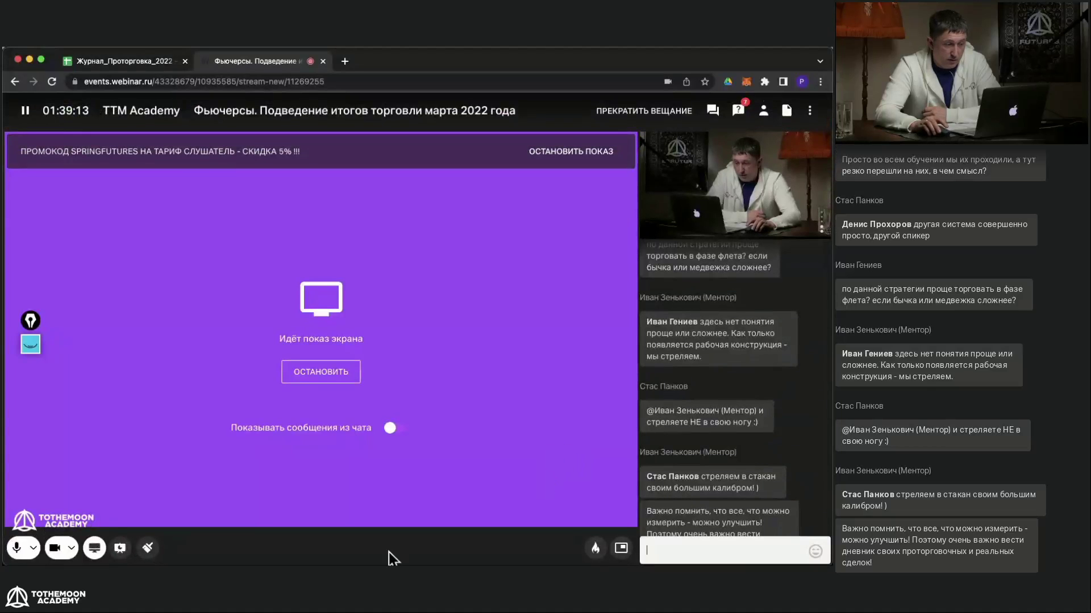
pyautogui.click(321, 373)
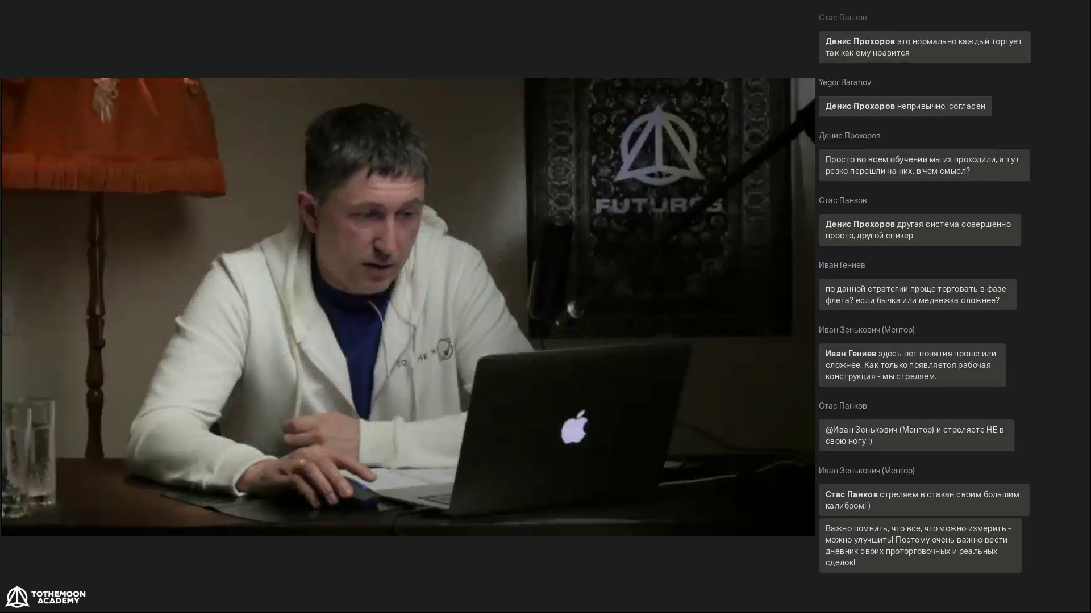